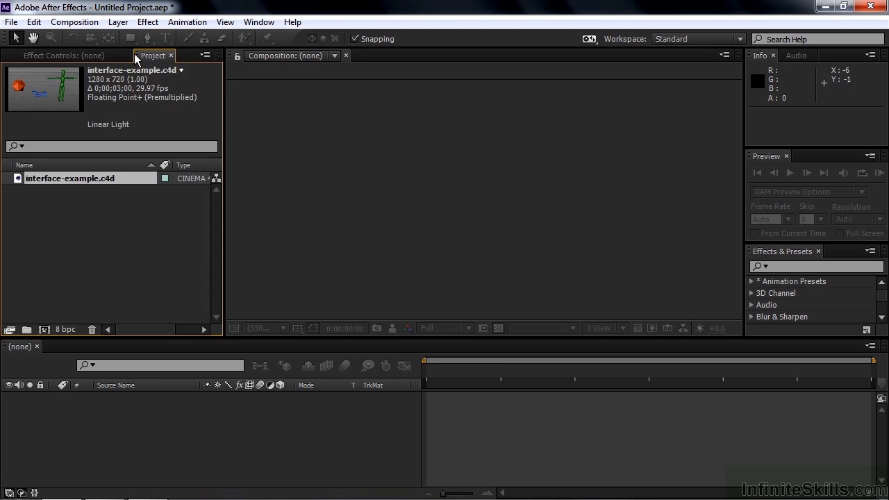
Step: Regroup the Project panel with the Composition panel, and return it to the Effect Controls group
drag(134, 55, 357, 126)
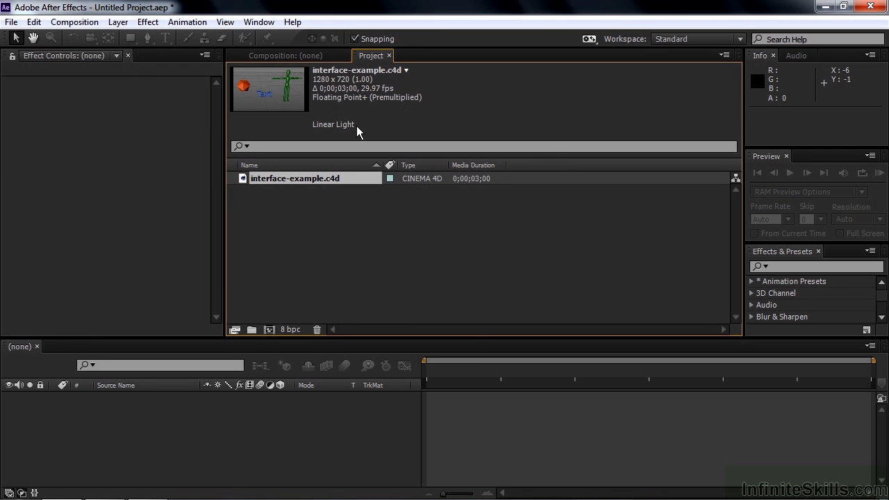
drag(354, 55, 152, 127)
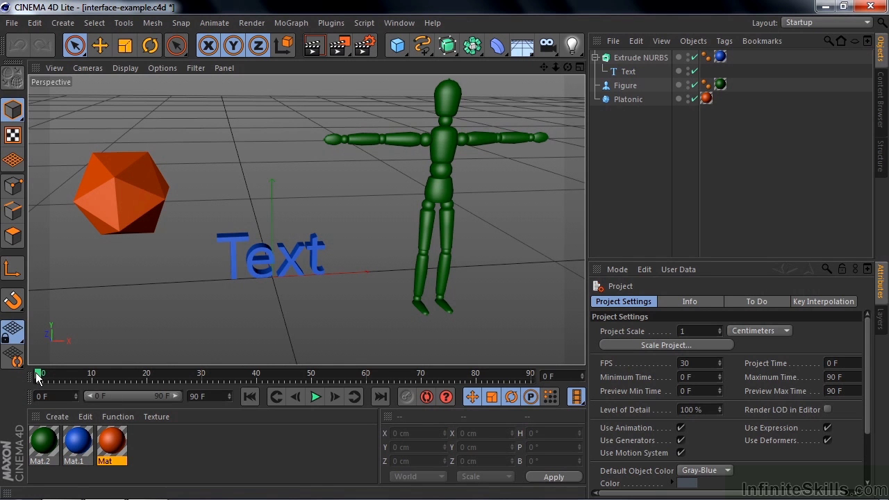
Step: In CINEMA 4D Lite, move the playhead to frame 7 and switch the animation unit to SMPTE in the Units preferences
drag(38, 375, 75, 375)
click(34, 23)
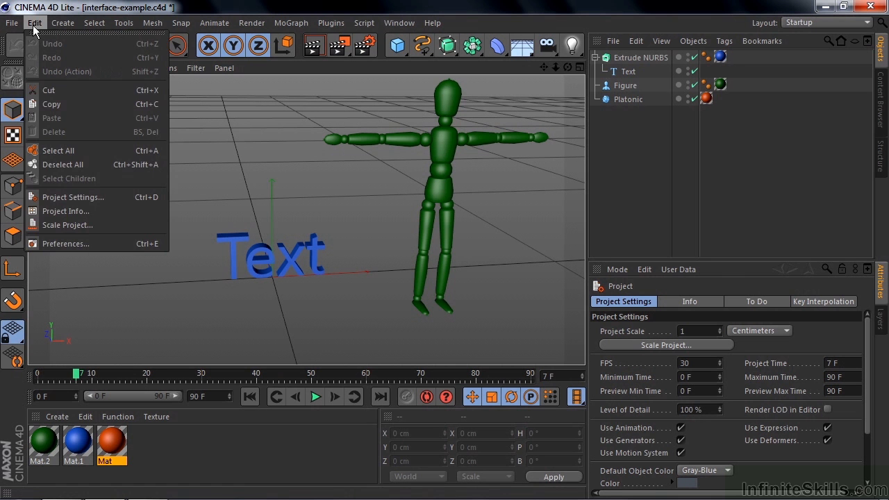
click(66, 241)
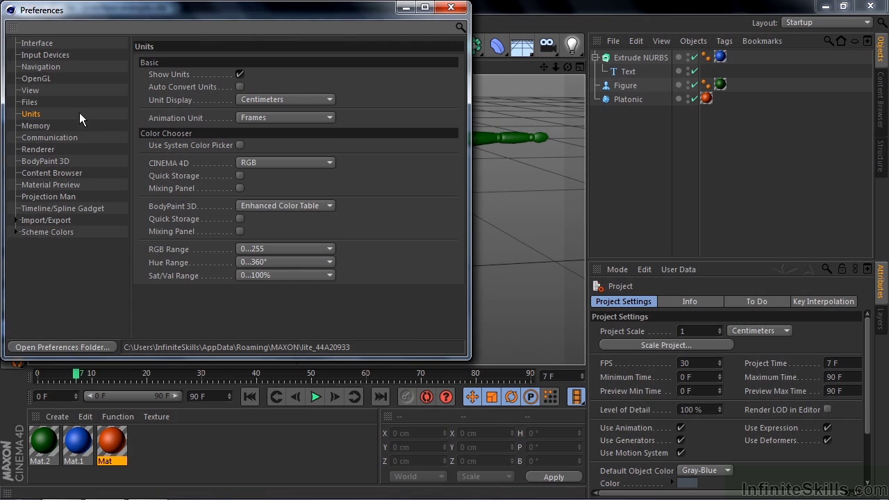
click(327, 118)
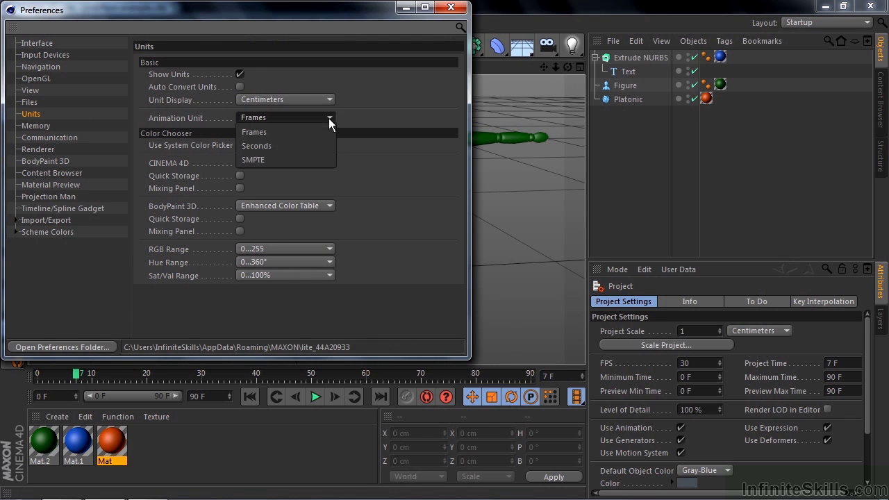
click(277, 161)
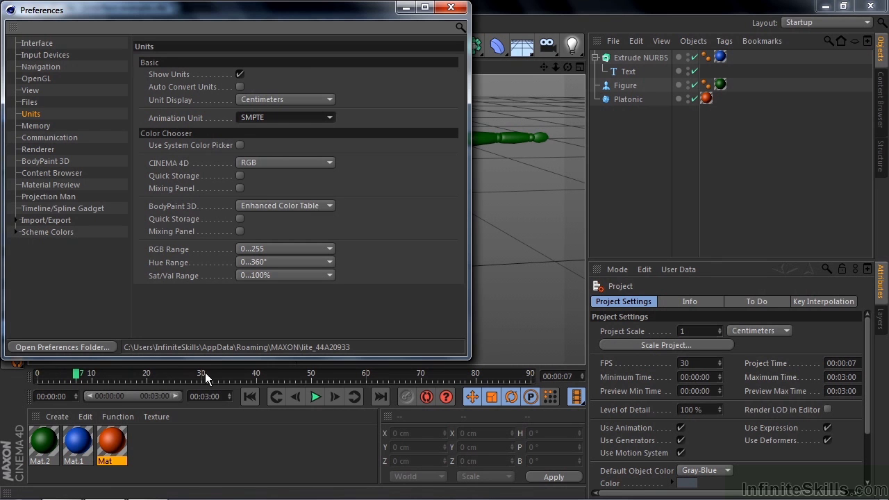
Step: Set the animation unit back to Frames, close the preferences and move the playhead to frame 6
click(329, 116)
click(280, 135)
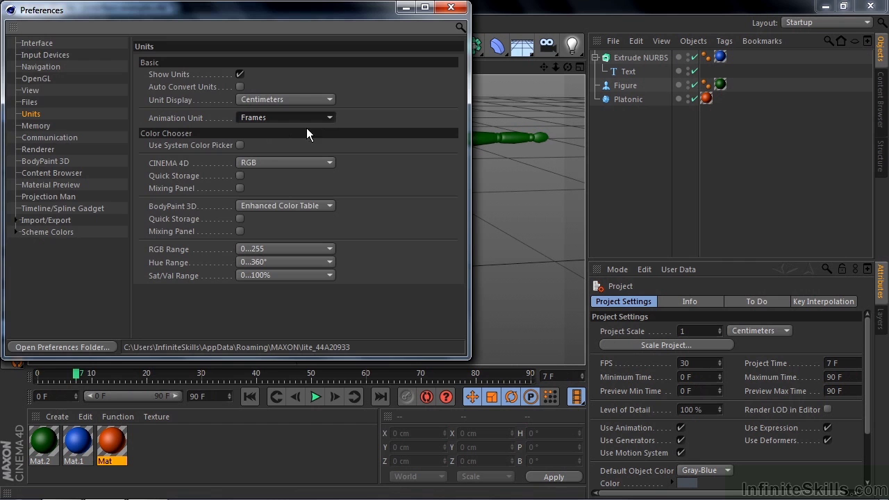
click(452, 6)
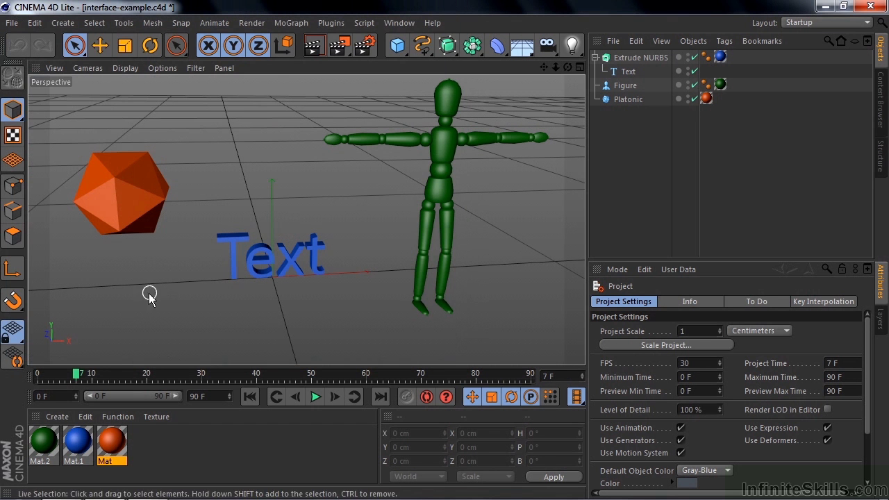
mouse_move(84, 374)
mouse_down()
mouse_move(494, 373)
mouse_move(71, 376)
mouse_up()
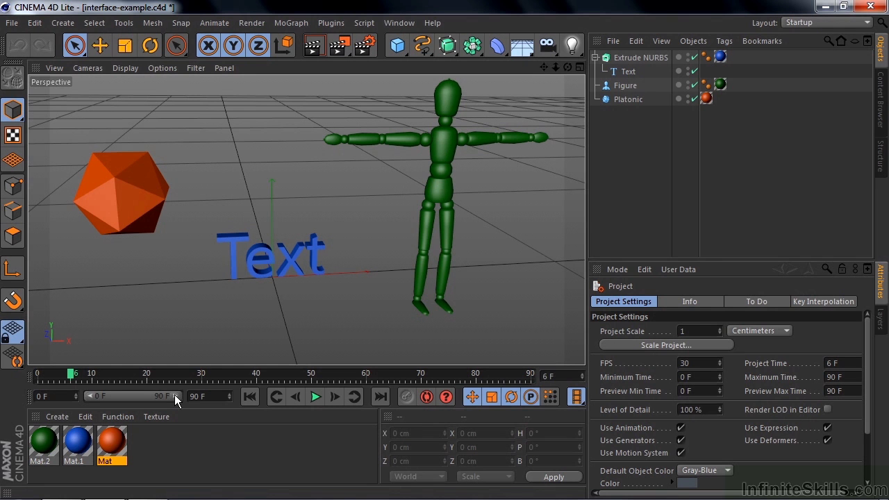
Step: Shorten the preview range to frames 14 to 50 and restore it to the full 0 to 90 frames
drag(174, 395, 104, 400)
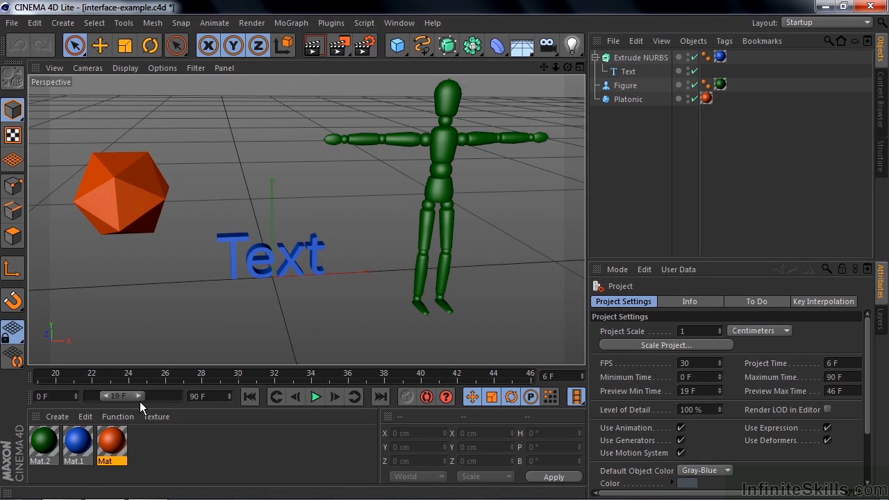
drag(139, 395, 144, 398)
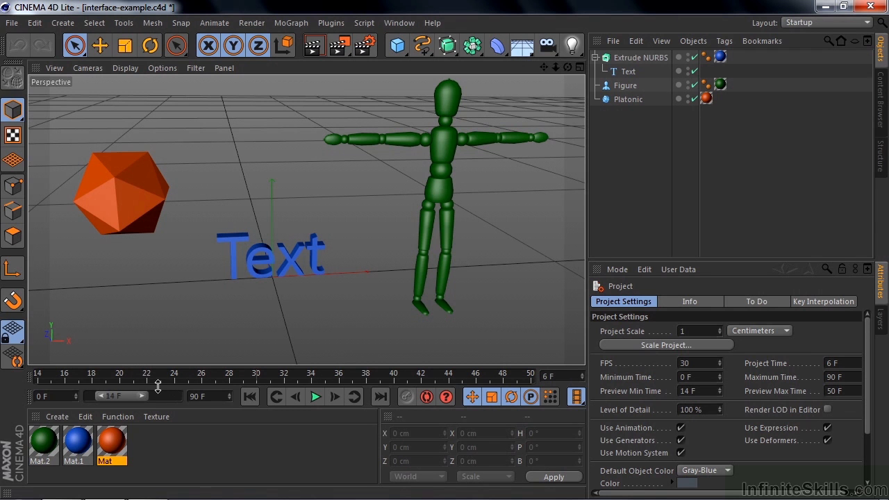
key(ctrl+a)
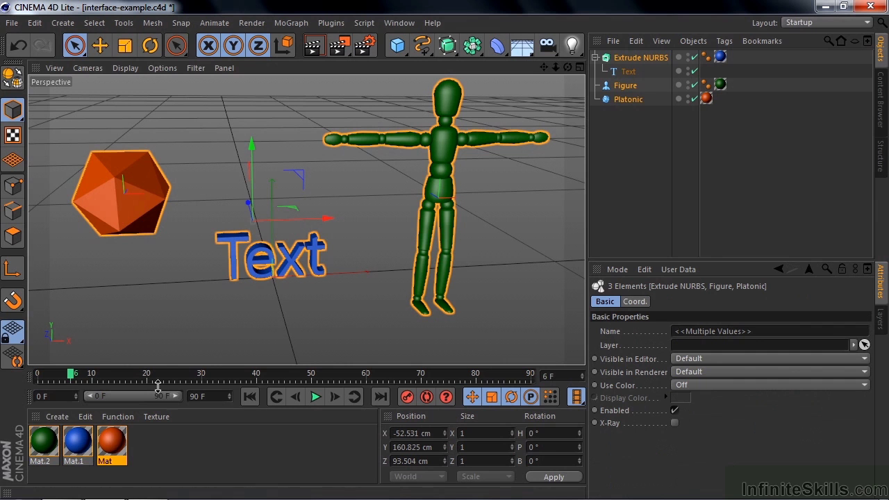
click(139, 340)
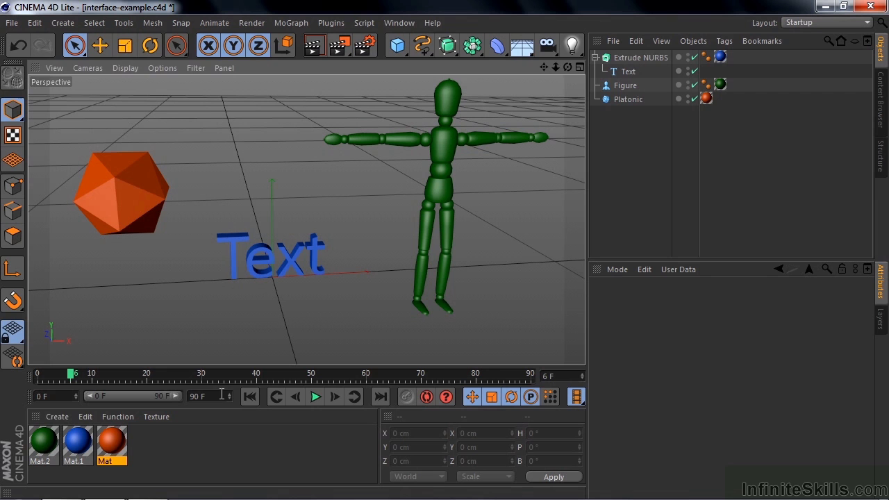
Step: Set the project end to 150 frames and extend the preview range to cover the whole timeline
drag(219, 396, 176, 398)
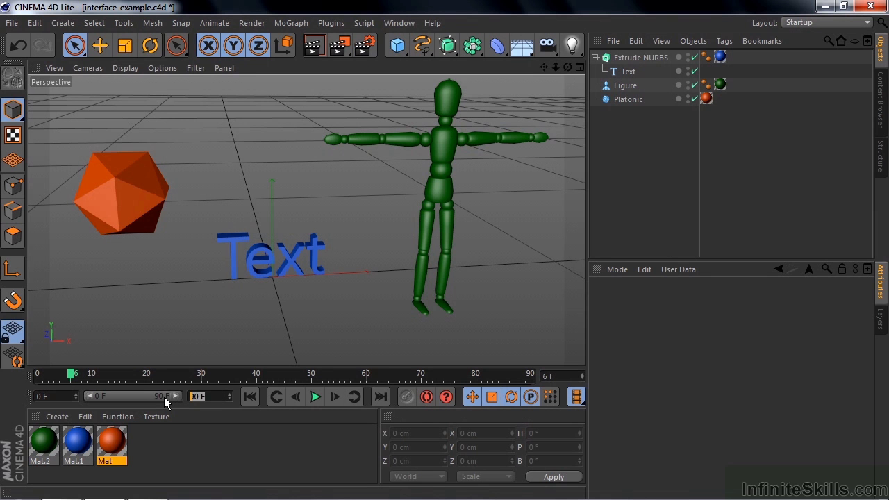
text(150)
key(Return)
drag(144, 394, 190, 394)
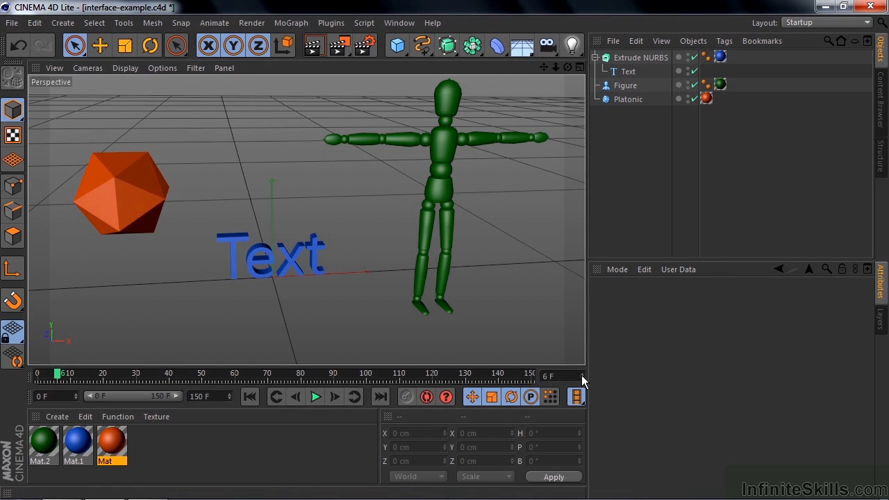
Step: Play the animation forward in the timeline and stop the playback partway through
mouse_move(584, 375)
mouse_down()
mouse_move(584, 362)
mouse_move(581, 378)
mouse_up()
click(315, 396)
click(316, 397)
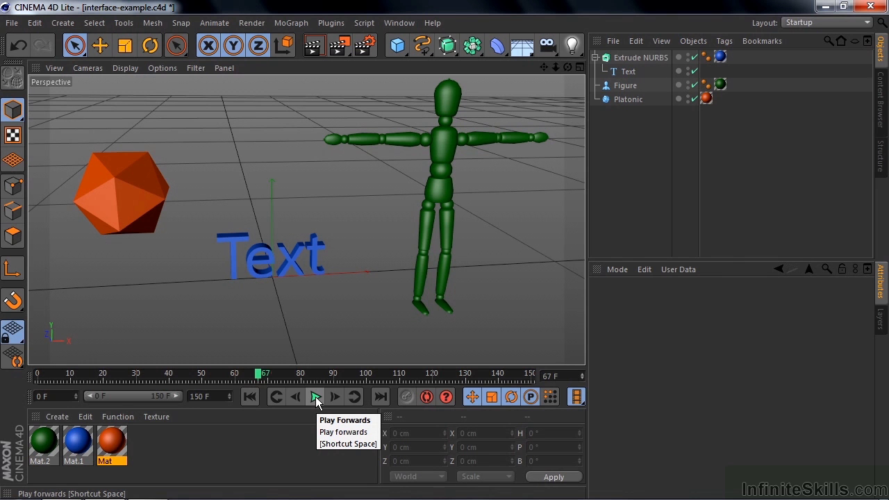
click(400, 23)
mouse_move(417, 44)
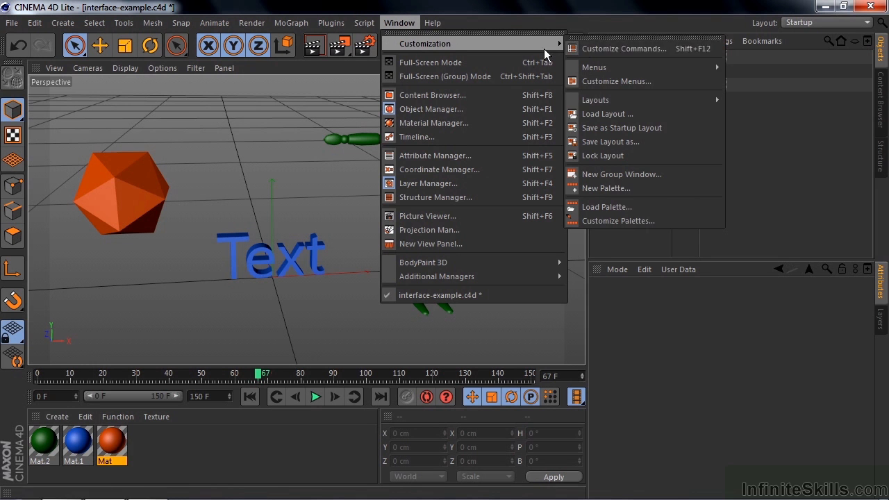
Step: Step the playhead backward and forward frame by frame, and jump to the animation's start and end
click(293, 394)
click(293, 393)
click(293, 393)
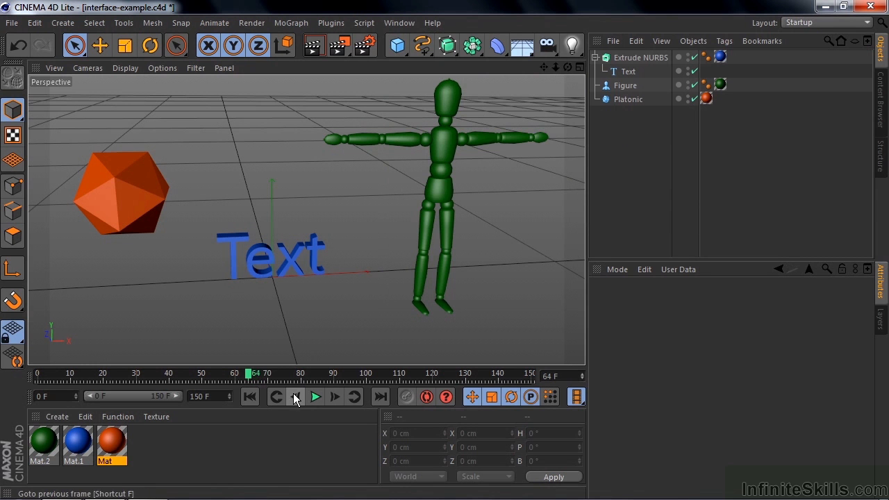
click(293, 393)
click(293, 393)
click(337, 395)
click(337, 395)
click(337, 395)
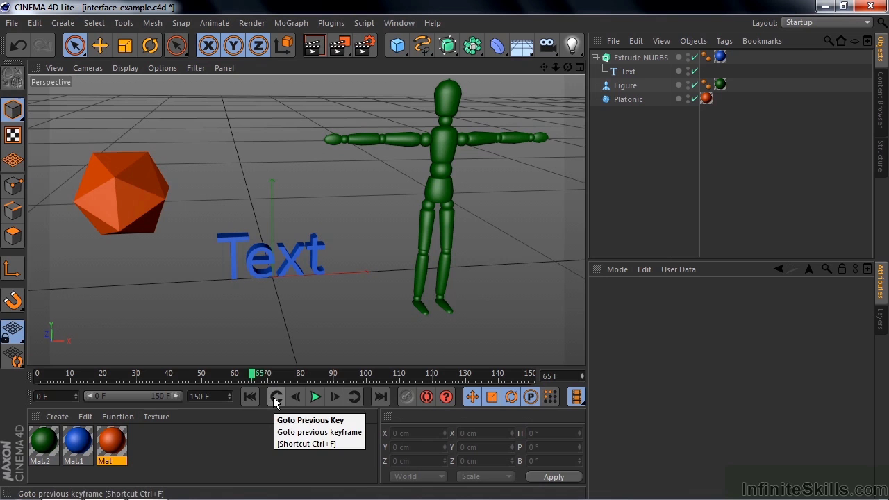
click(250, 397)
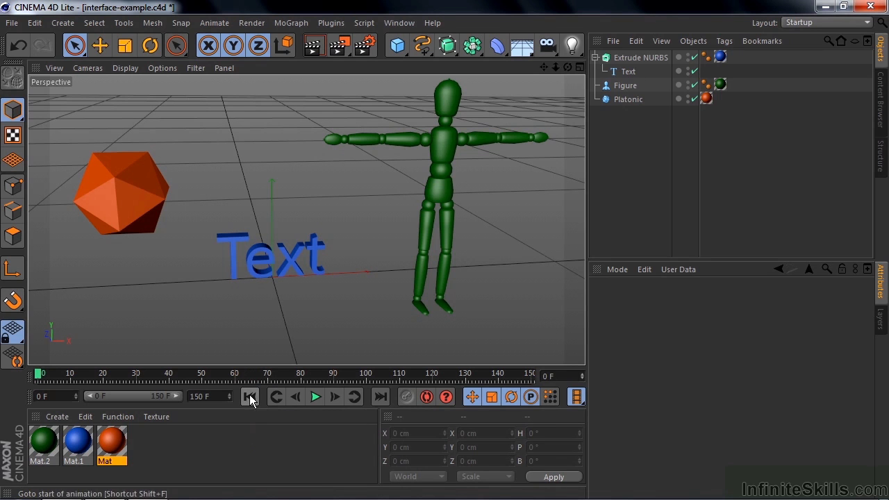
click(378, 398)
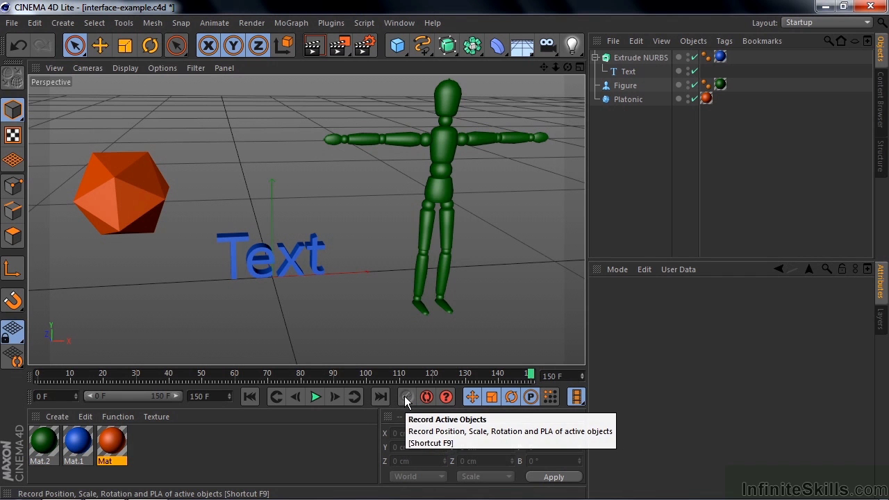
Step: Select the green figure, record a keyframe for it at frame 0 and move the playhead to frame 3
click(440, 199)
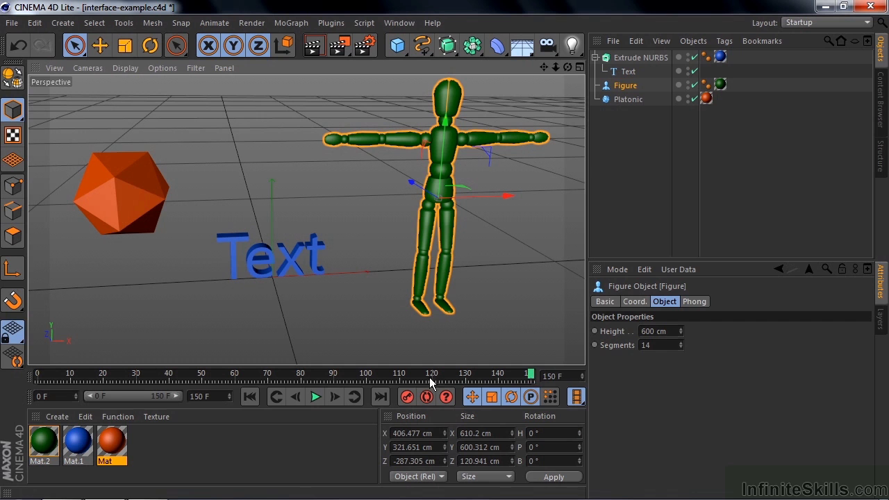
click(248, 397)
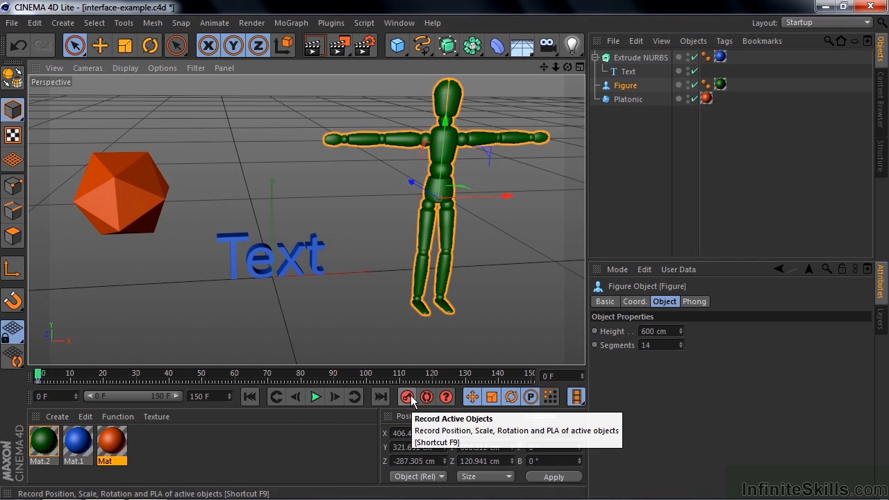
click(47, 376)
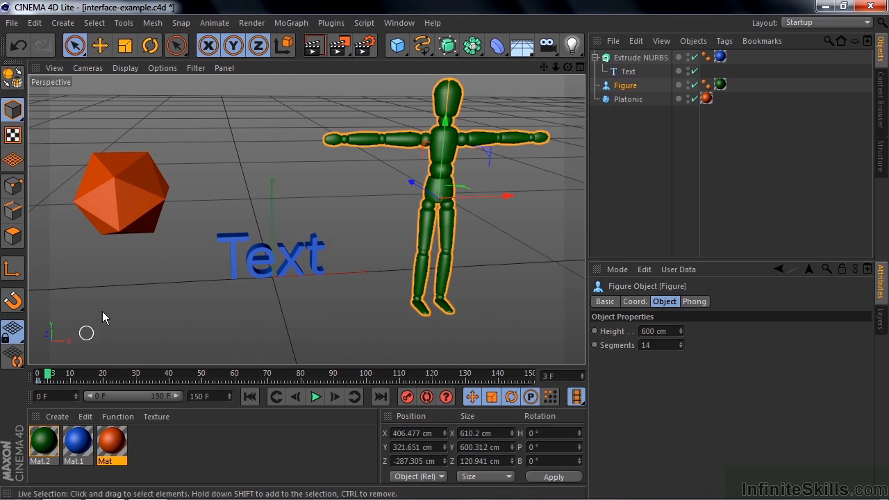
click(127, 209)
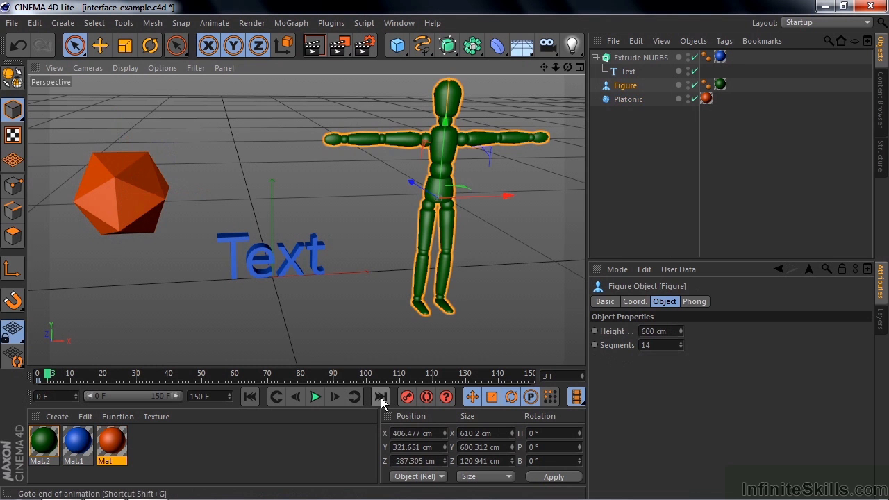
Step: At frame 129, move the figure to about X -299 cm and Z 513 cm and record a keyframe
click(380, 397)
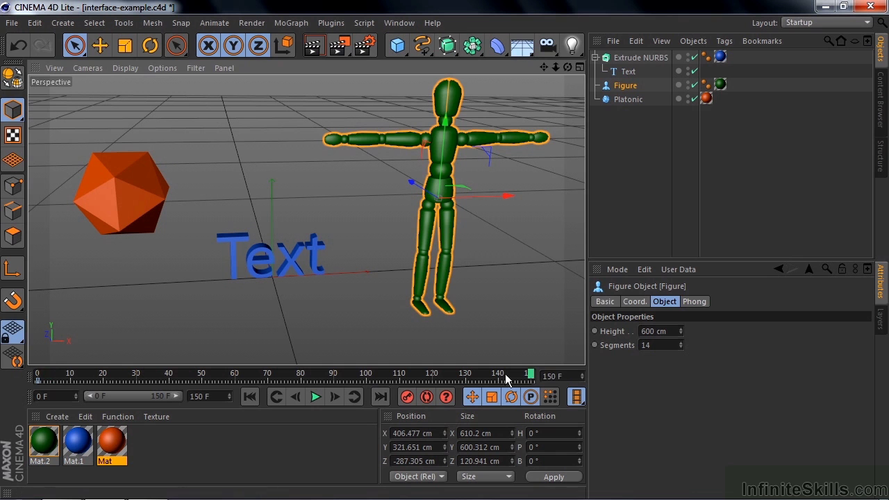
drag(530, 378, 463, 381)
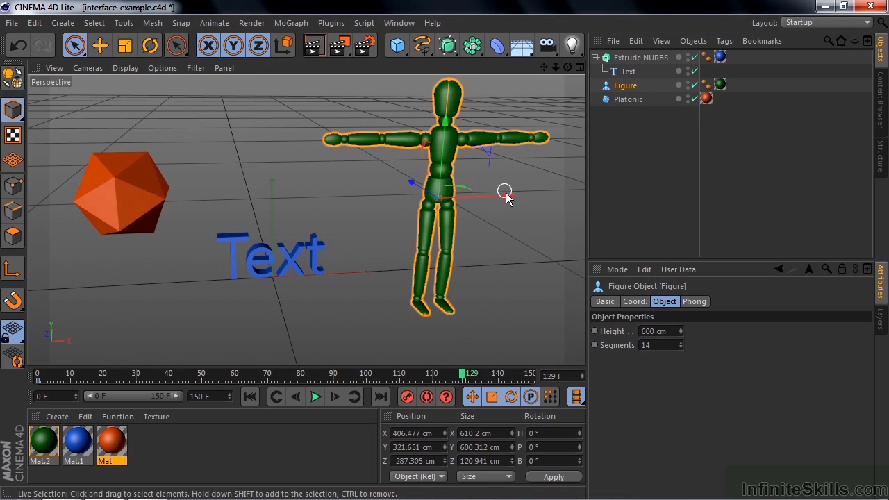
drag(506, 194, 237, 219)
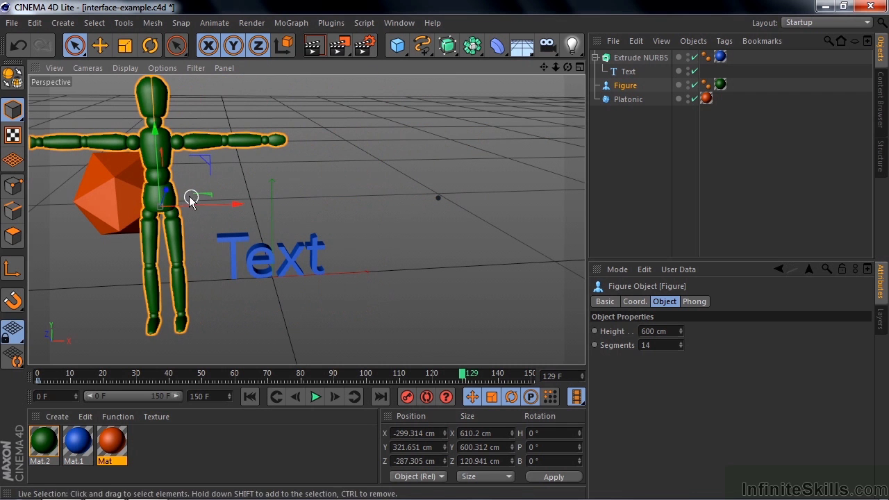
drag(168, 193, 172, 141)
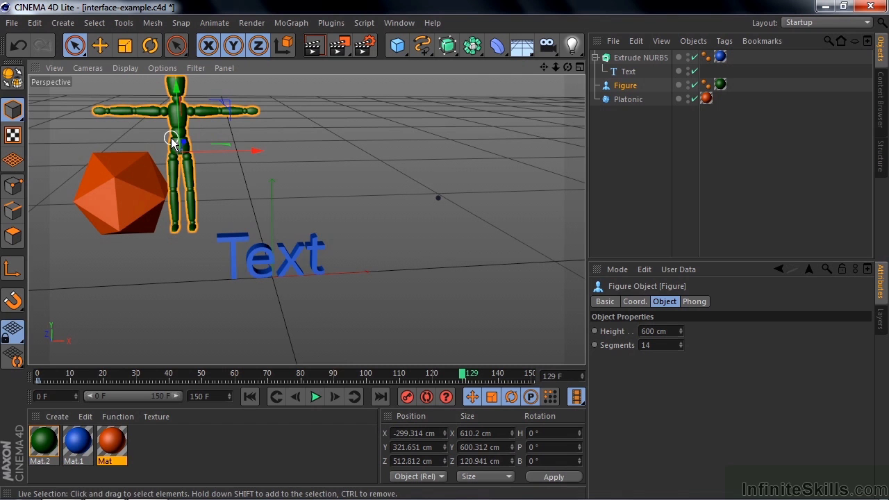
click(406, 398)
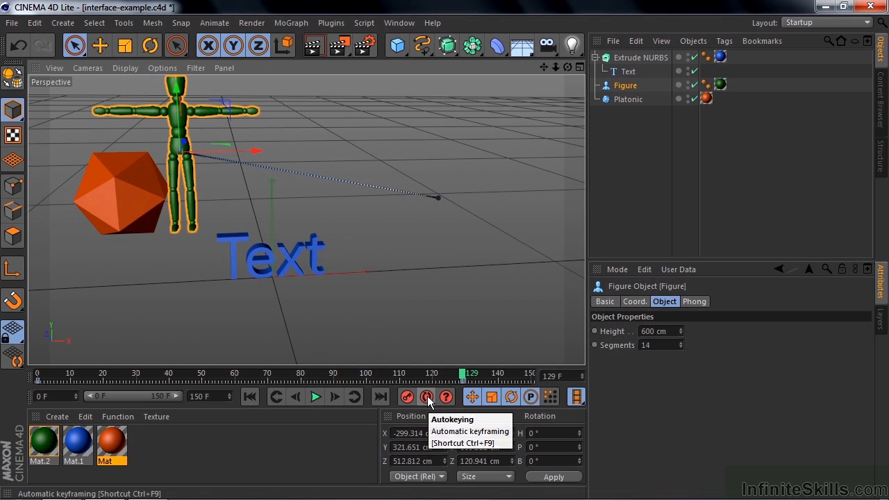
Step: Return to frame 0, select the orange Platonic object and record a keyframe for its starting position
click(249, 396)
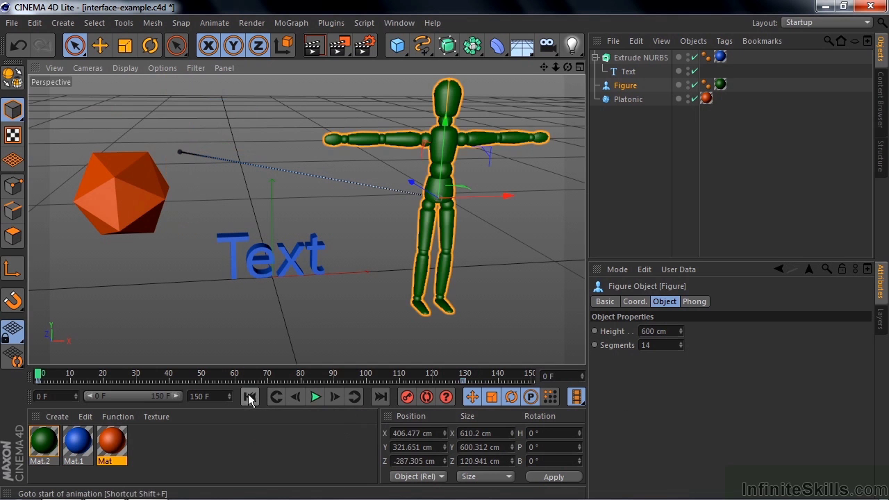
click(118, 185)
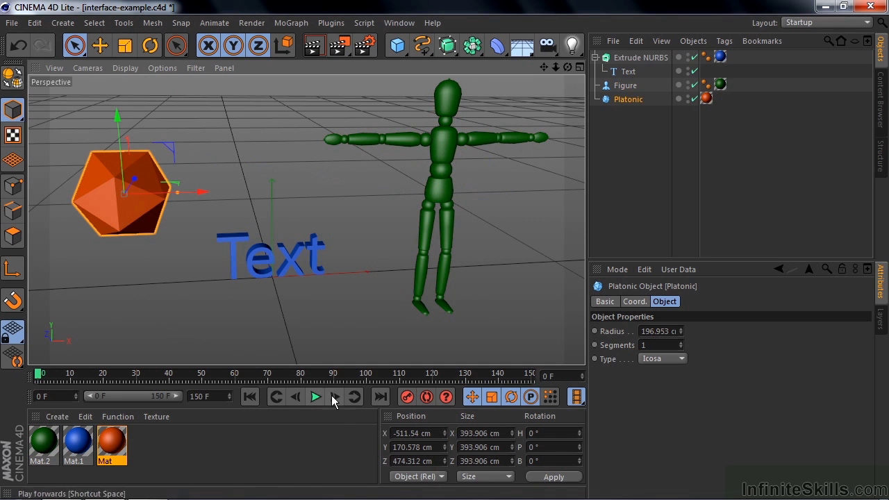
Step: At frame 150, move the Platonic object to about X 698, Y 325, Z -144 cm and record a keyframe
click(380, 397)
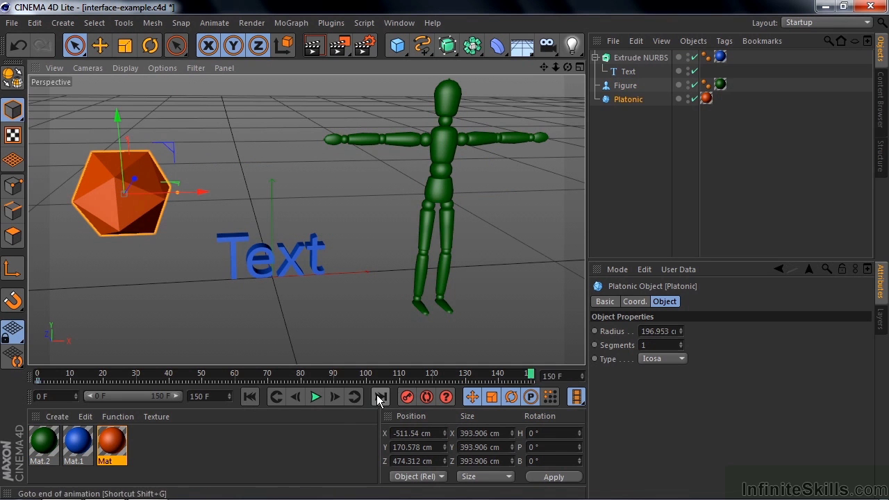
drag(199, 193, 495, 191)
drag(399, 171, 492, 217)
drag(516, 155, 518, 104)
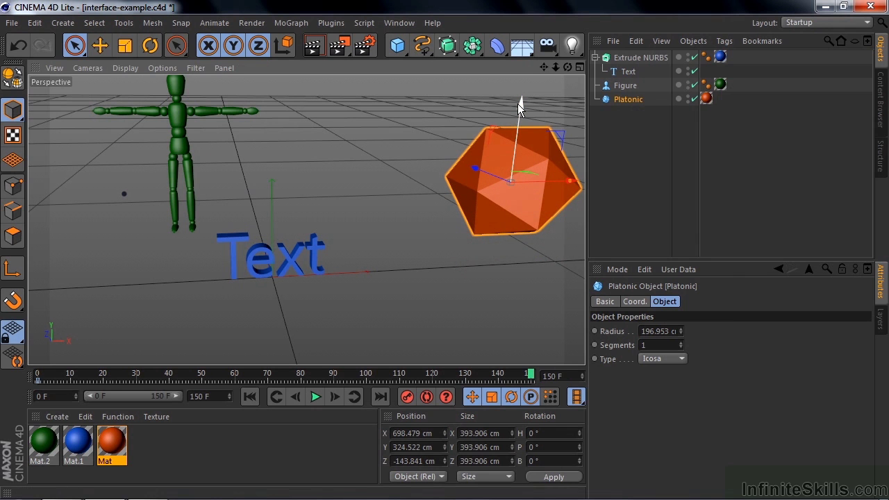
click(409, 399)
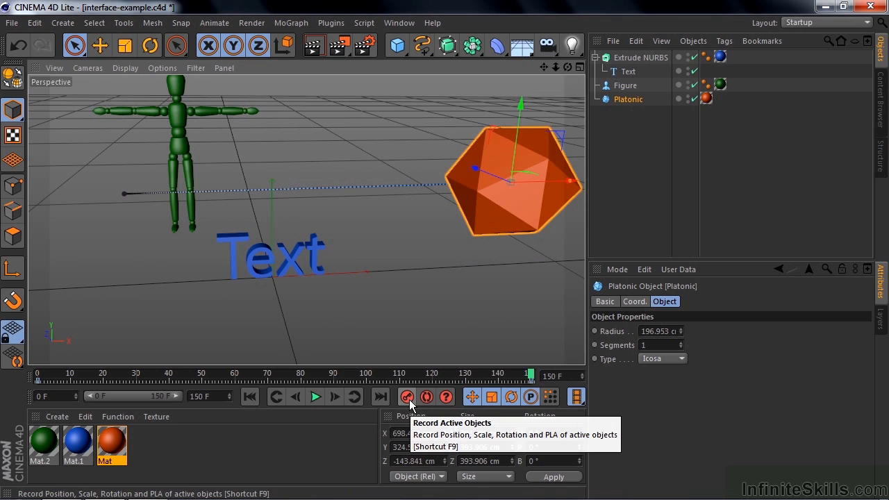
Step: Play the animation forwards to review the figure's and Platonic object's movement, stopping playback at frame 110
click(314, 398)
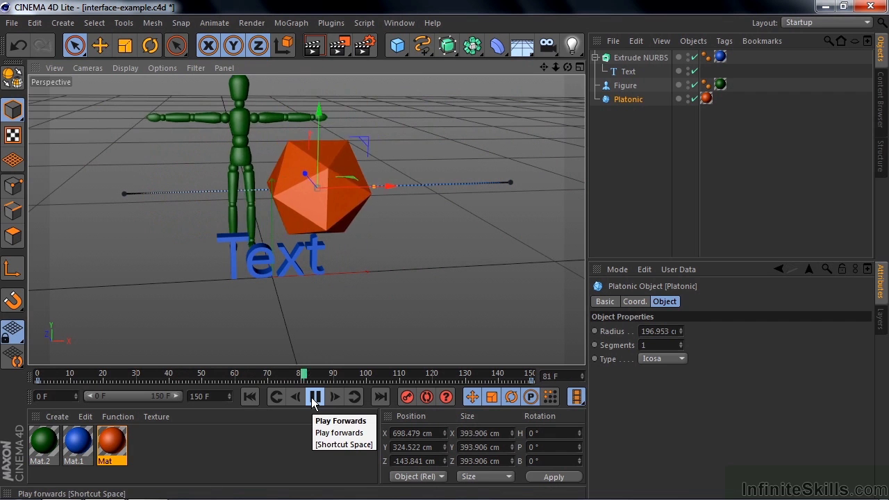
click(312, 400)
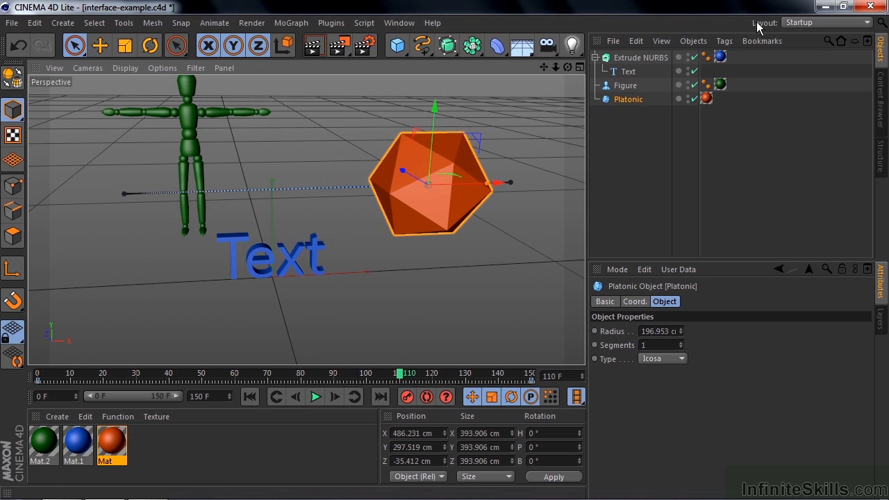
Step: Switch to the Animation layout, expand the Figure's tracks and examine the keyframes in the timeline through frame 150
click(861, 22)
click(835, 35)
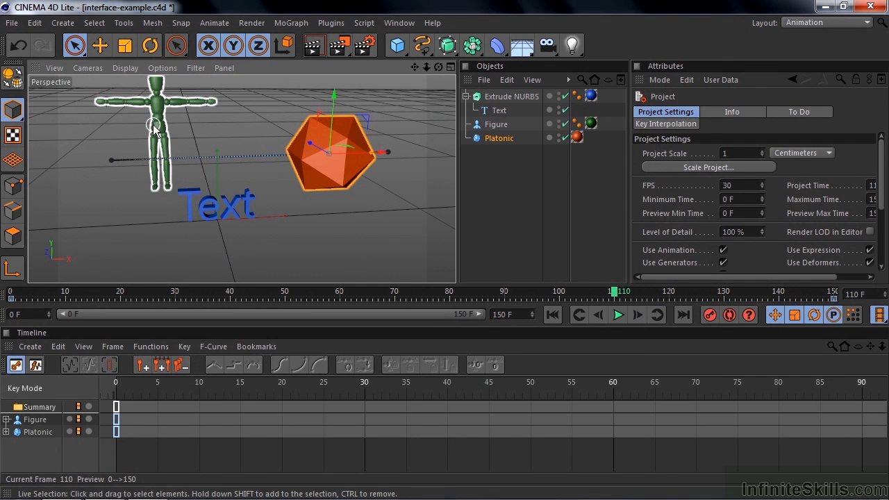
click(6, 420)
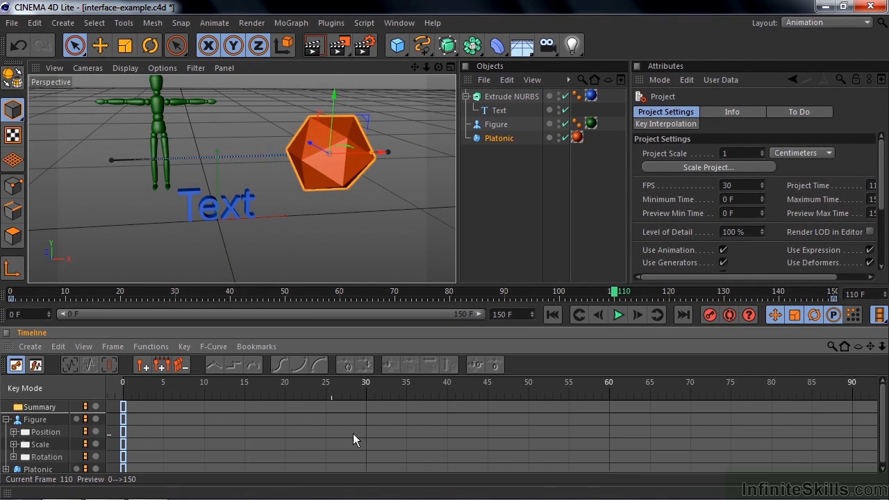
drag(871, 346, 488, 346)
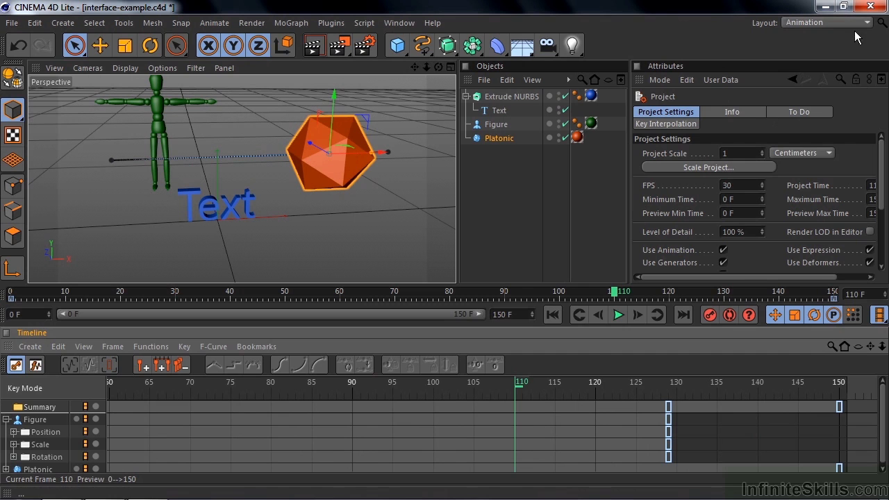
Step: Restore the Startup layout and open the playback rate options for the animation
click(867, 26)
click(823, 75)
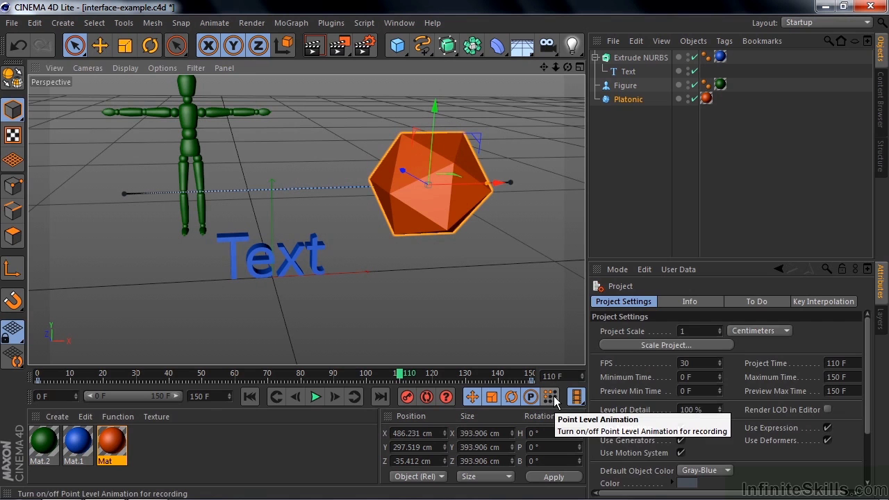
click(577, 397)
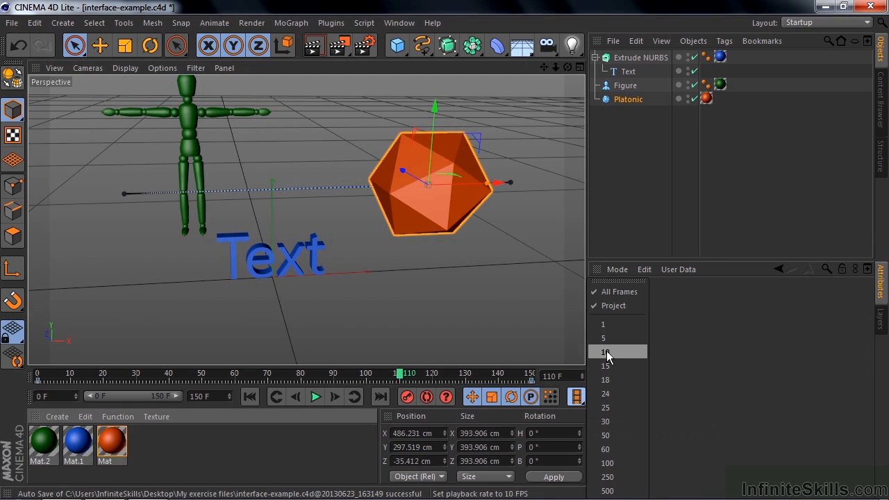